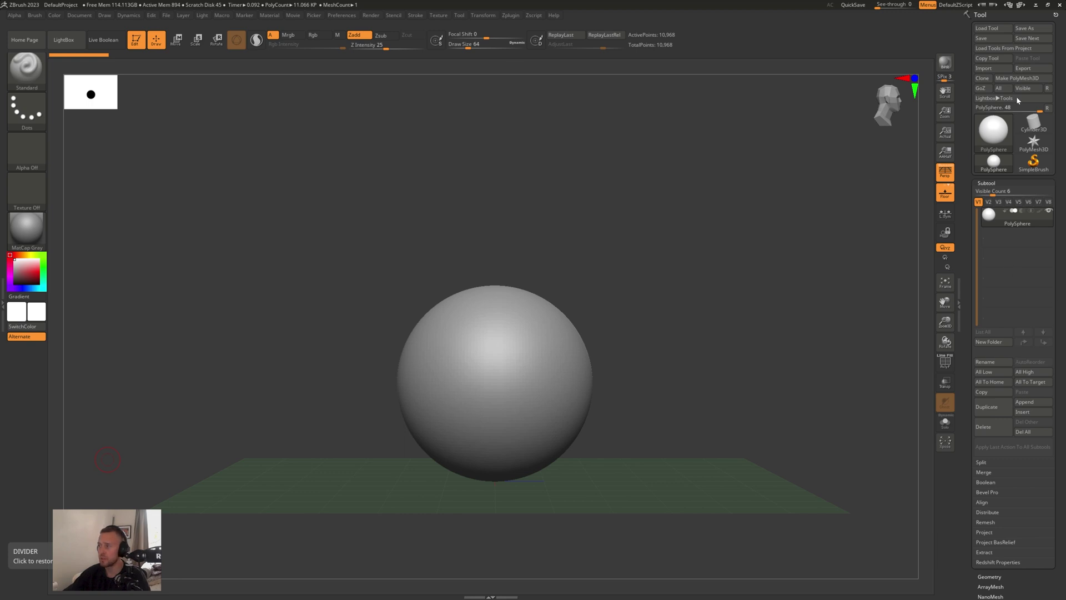
Step: Switch on Enable Customize under Preferences > Config
{"action": "left_click", "coordinate": [333, 16]}
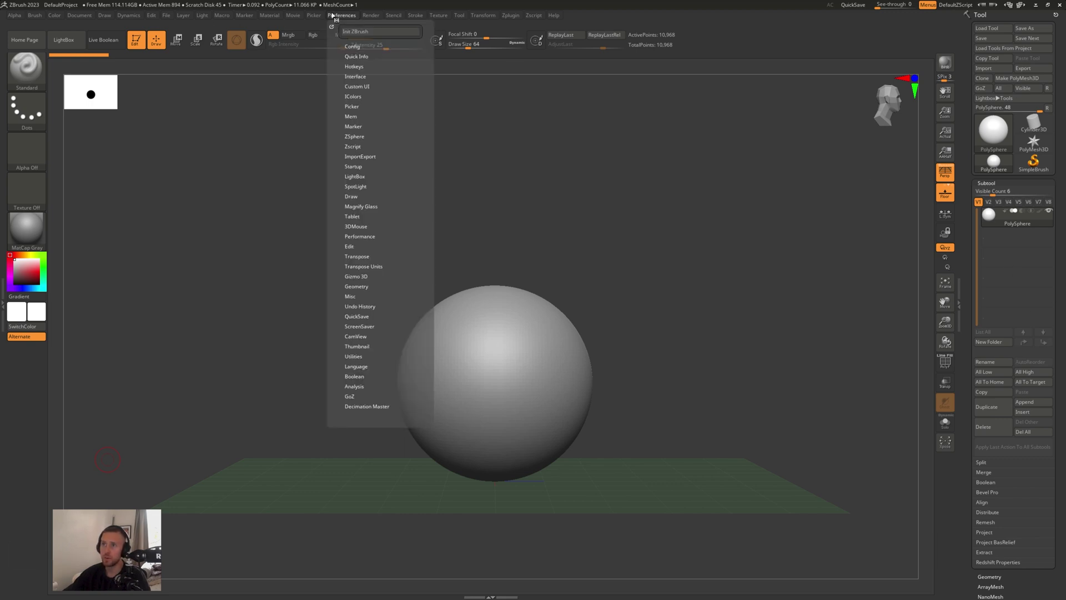
{"action": "left_click", "coordinate": [352, 46]}
{"action": "left_click", "coordinate": [414, 96]}
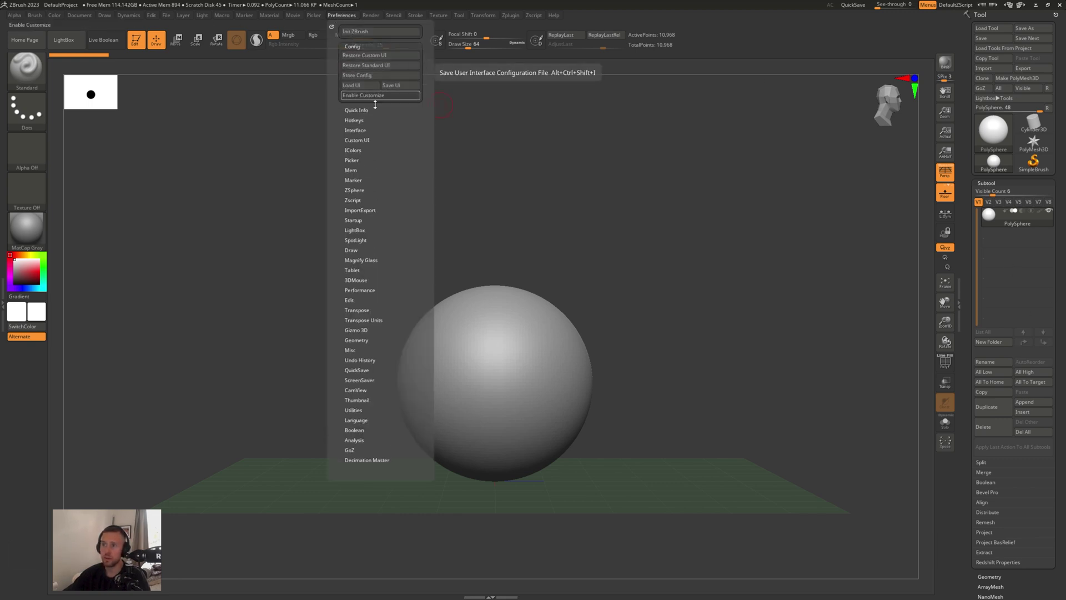
{"action": "left_click", "coordinate": [342, 15]}
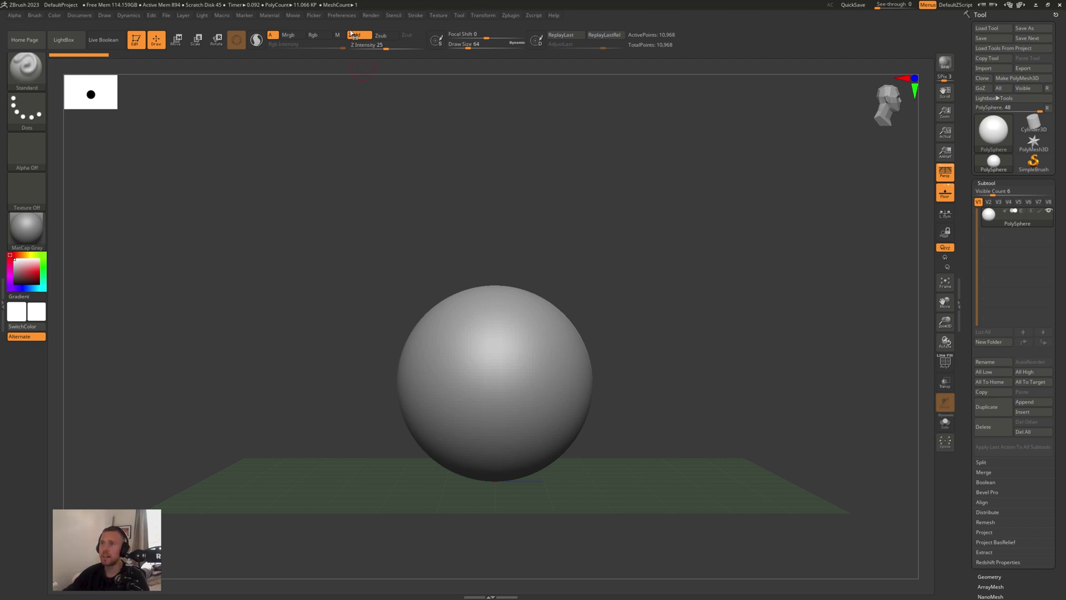
Step: Load the AnimarchUserInterface2023.cfg interface layout via Config > Load Ui
{"action": "left_click", "coordinate": [341, 15]}
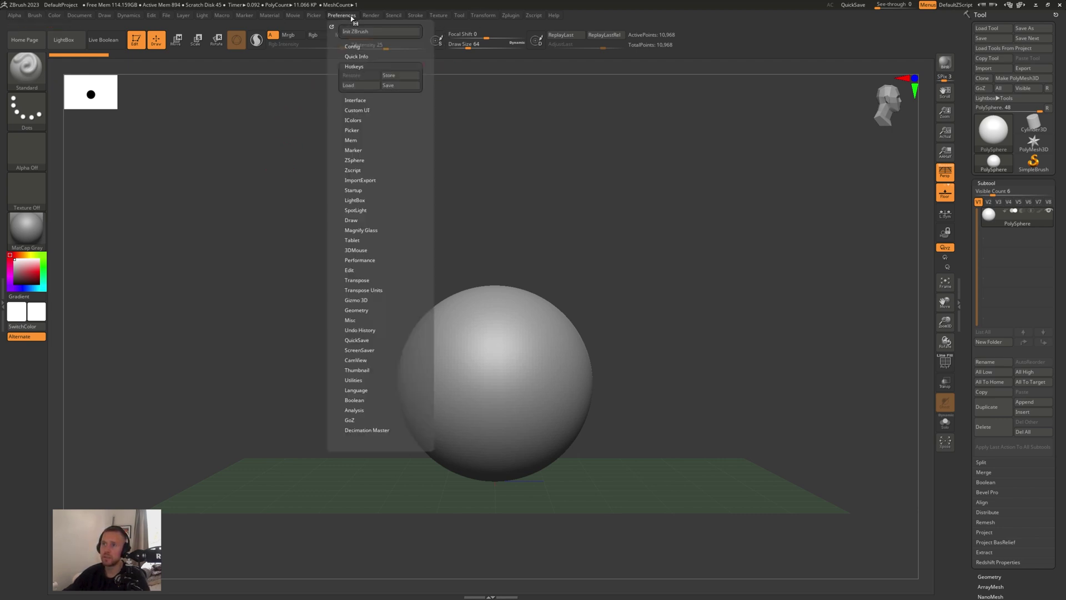
{"action": "left_click", "coordinate": [352, 46]}
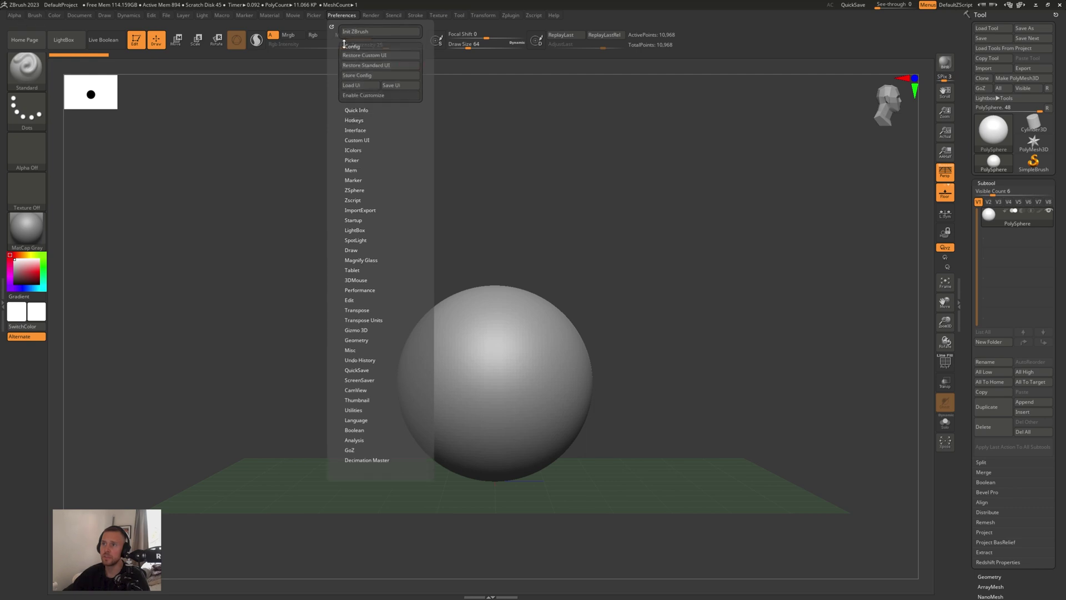
{"action": "left_click", "coordinate": [354, 87]}
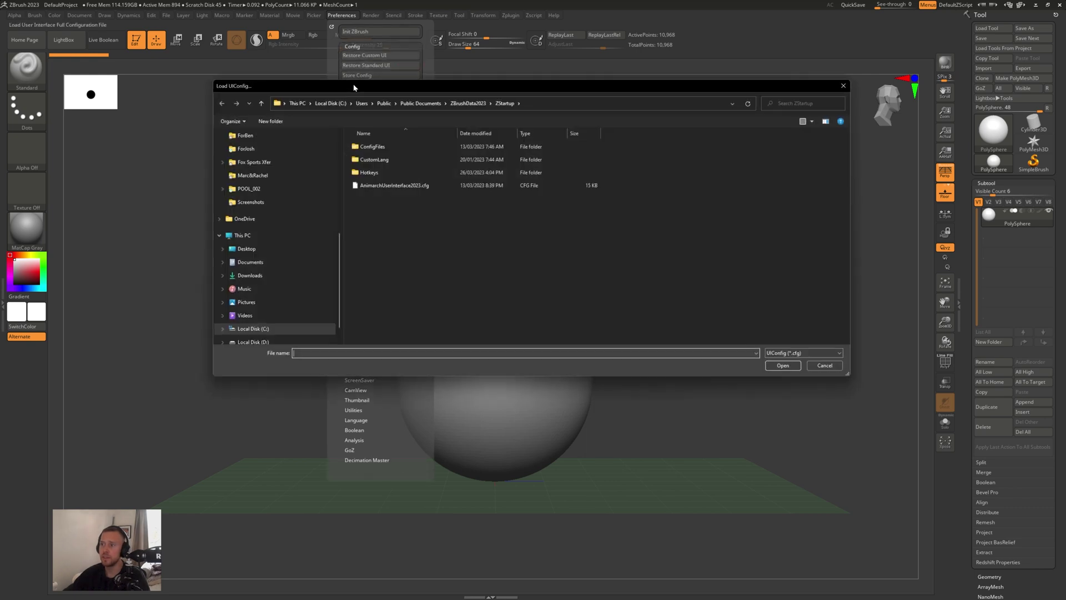
{"action": "left_click", "coordinate": [404, 187]}
{"action": "double_click", "coordinate": [404, 187]}
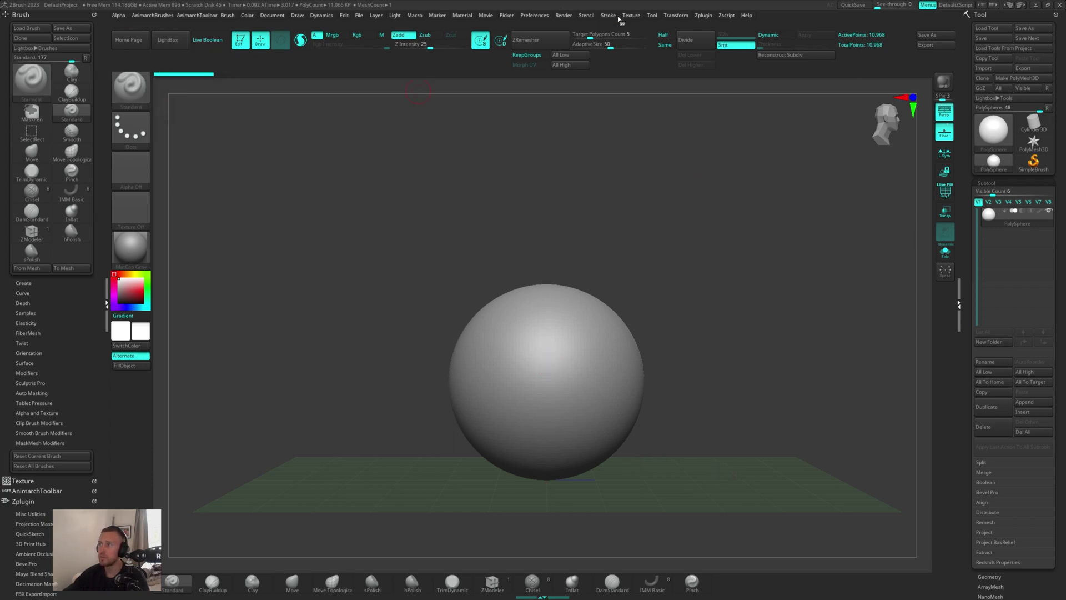
Step: Load the AnimarchStartupHotkeys hotkey file from the ZStartup folder
{"action": "left_click", "coordinate": [536, 15]}
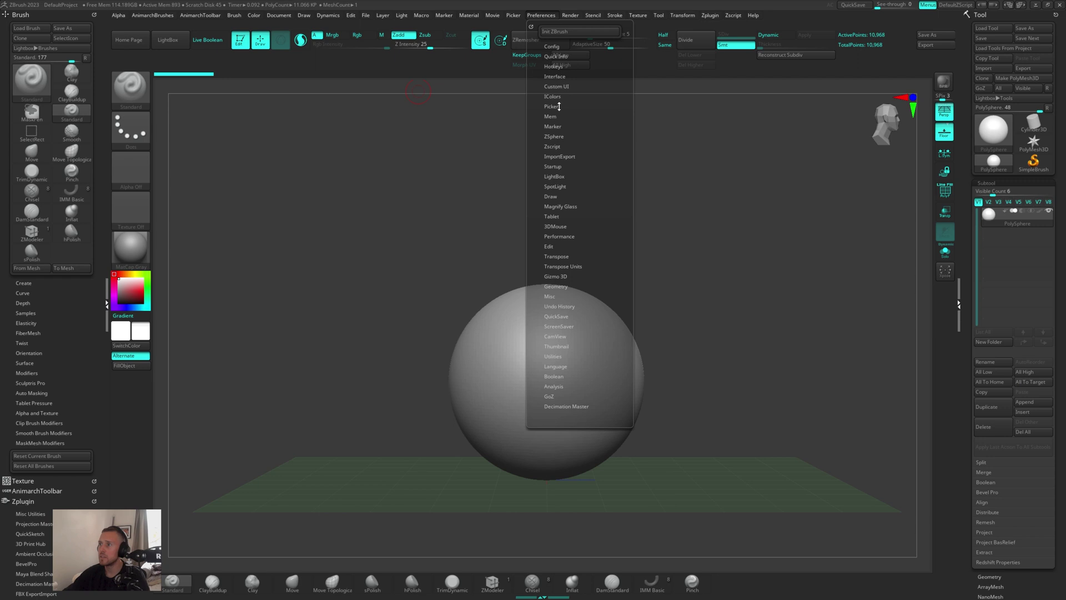
{"action": "left_click", "coordinate": [558, 66]}
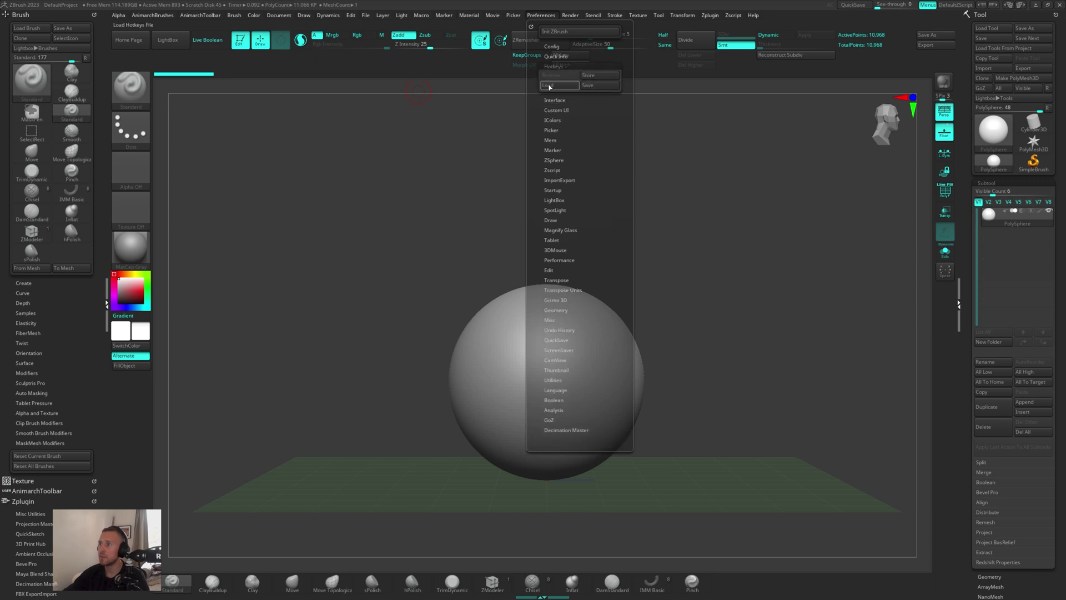
{"action": "left_click", "coordinate": [549, 85]}
{"action": "left_click", "coordinate": [391, 187]}
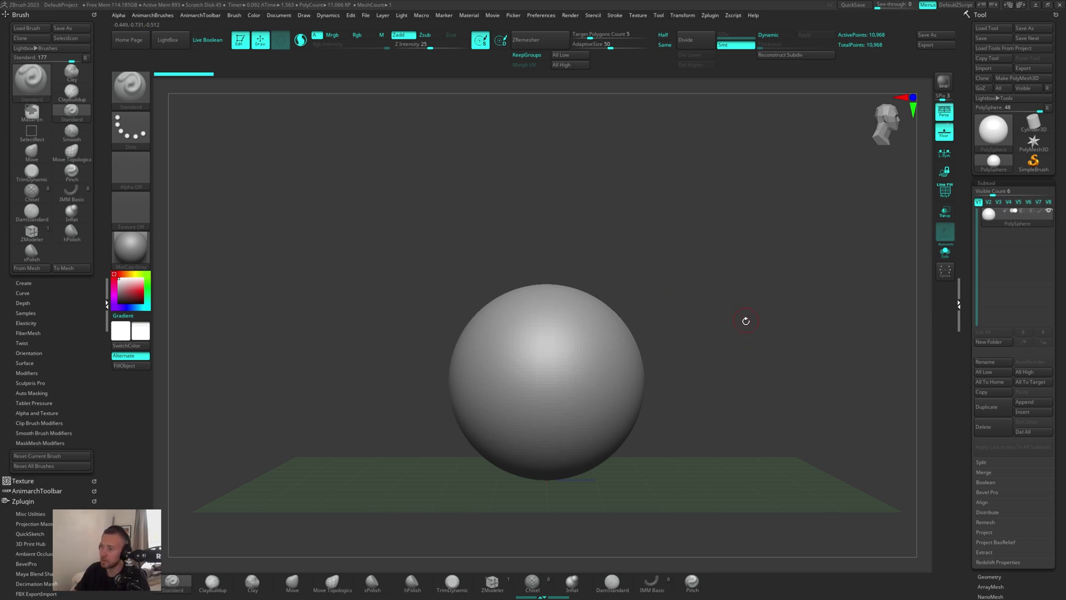
Step: Orbit the sphere left of centre and pop up the AnimarchToolbar with the space hotkey
{"action": "left_click_drag", "start_coordinate": [746, 321], "coordinate": [643, 297]}
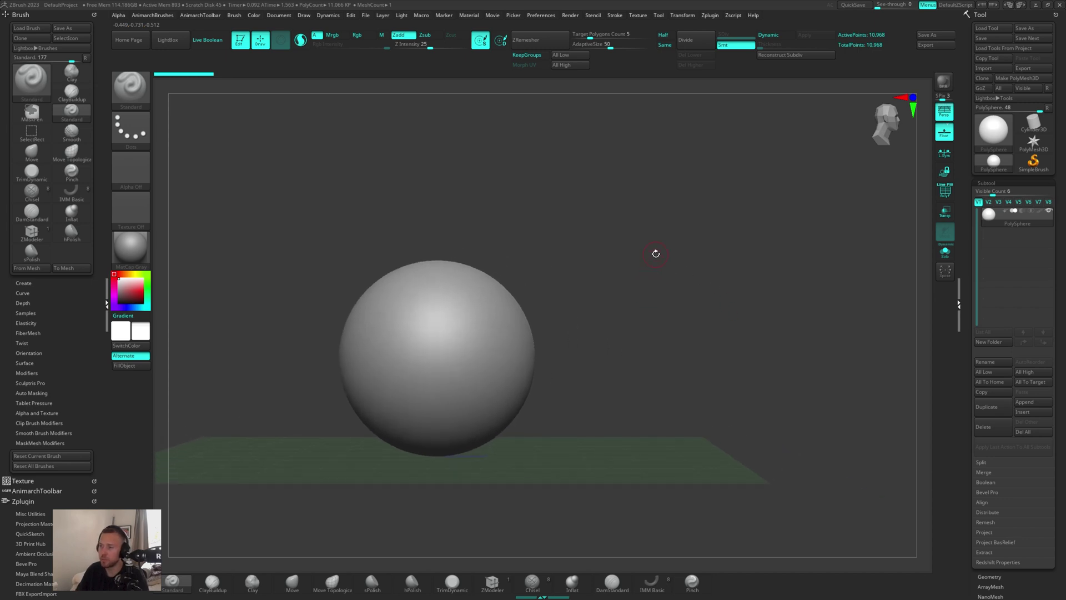
{"action": "key", "text": "space"}
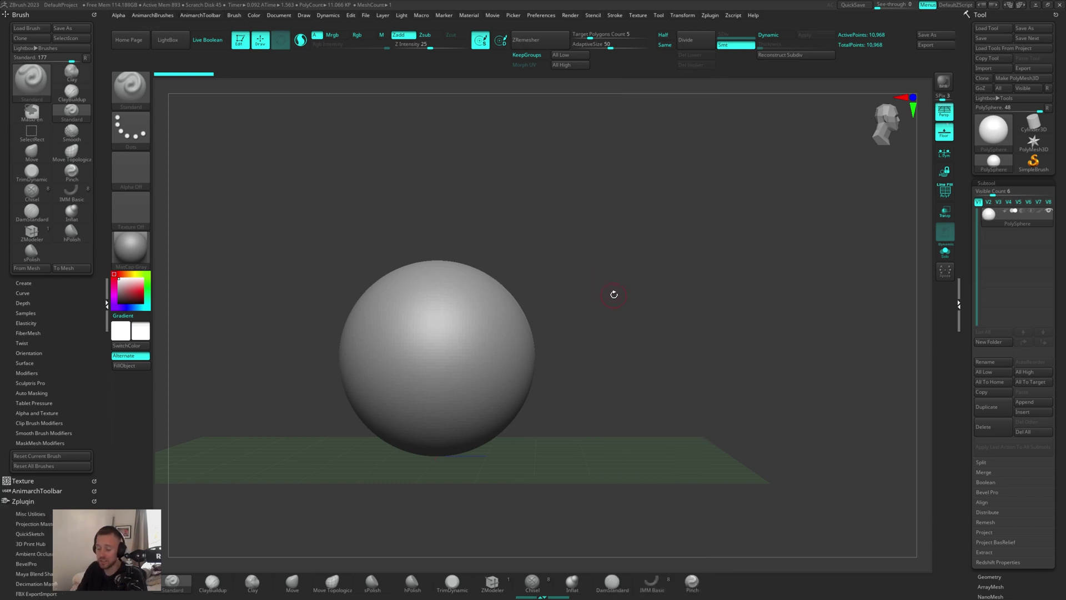
{"action": "key", "text": "space"}
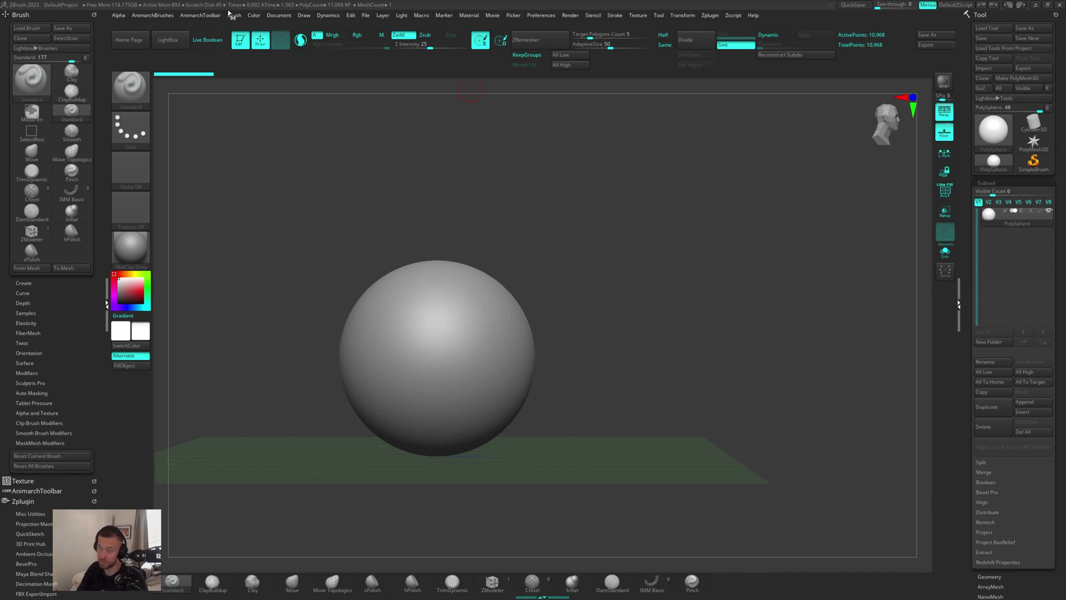
Step: Drag the AnimarchToolbar menu's handle into the left tray to dock it
{"action": "left_click", "coordinate": [200, 15]}
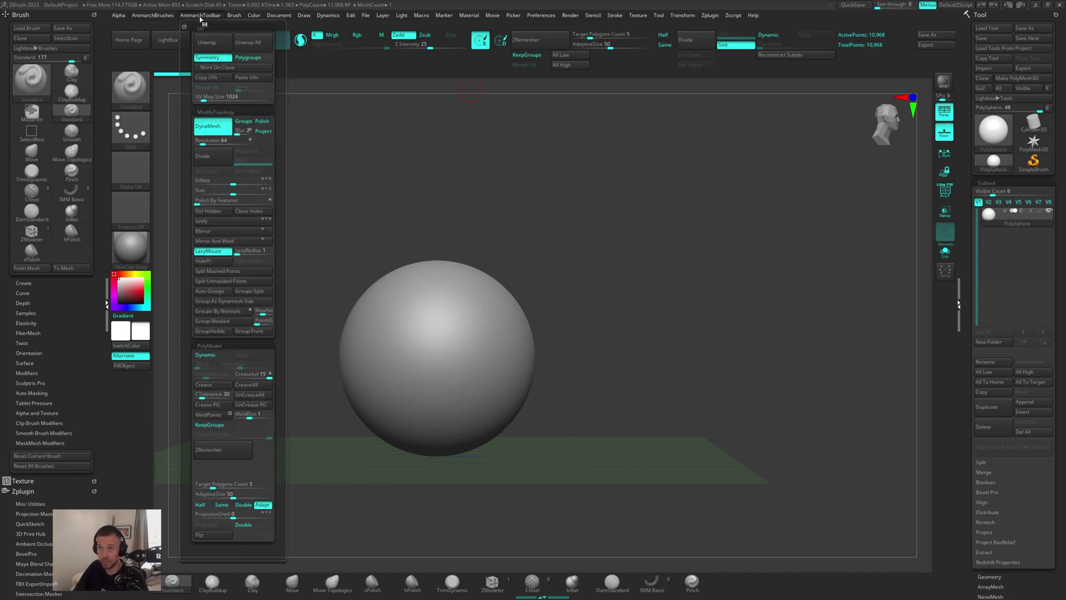
{"action": "left_click_drag", "start_coordinate": [185, 25], "coordinate": [53, 15]}
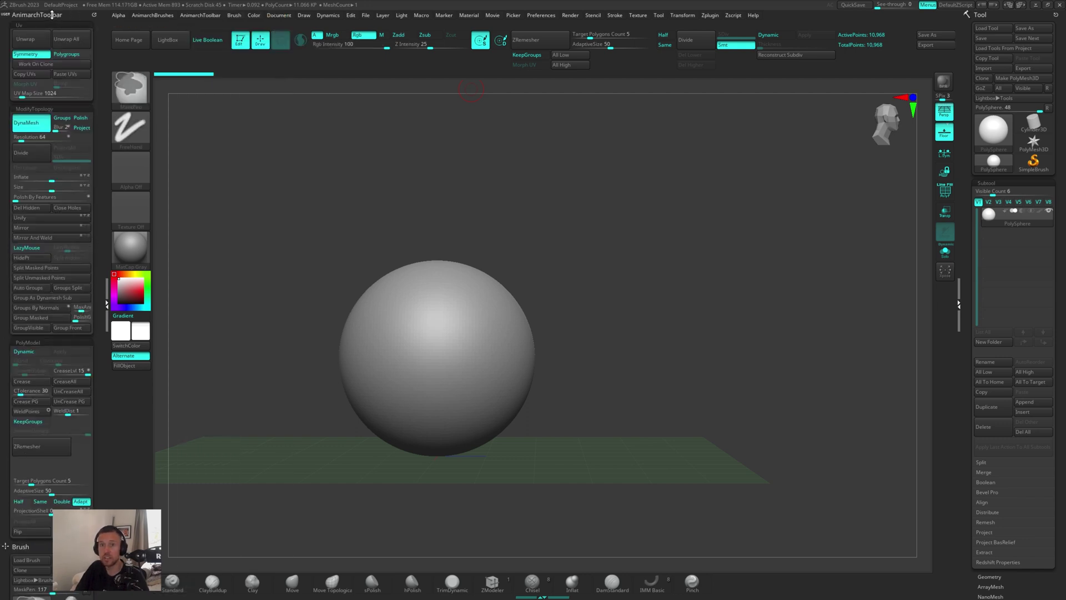
{"action": "key", "text": "Escape"}
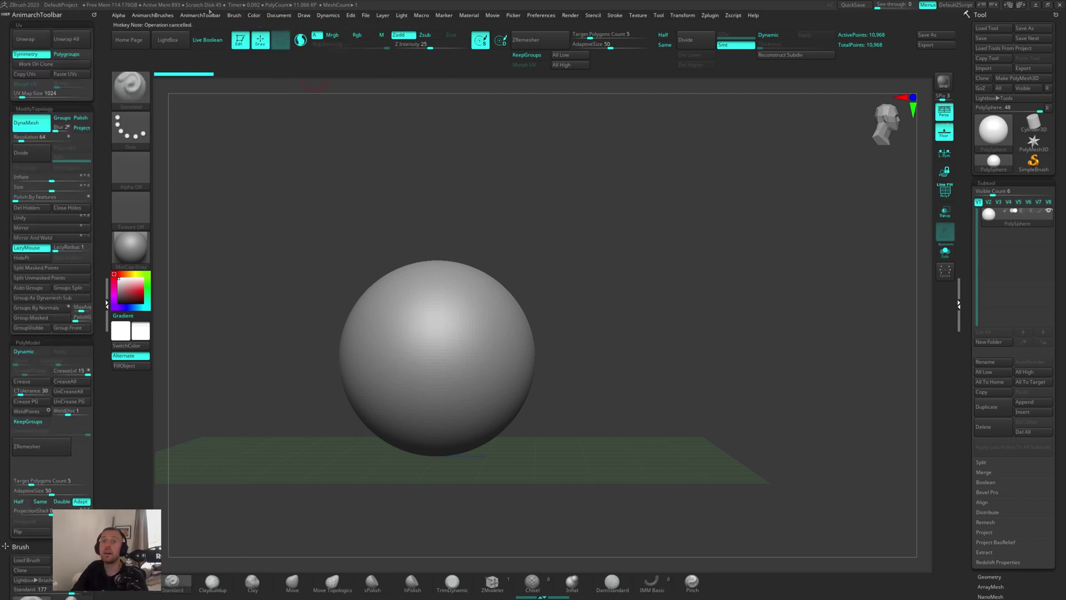
Step: Enable Customize in Preferences > Config and dismiss the AnimarchToolbar title prompt unchanged
{"action": "left_click", "coordinate": [549, 17]}
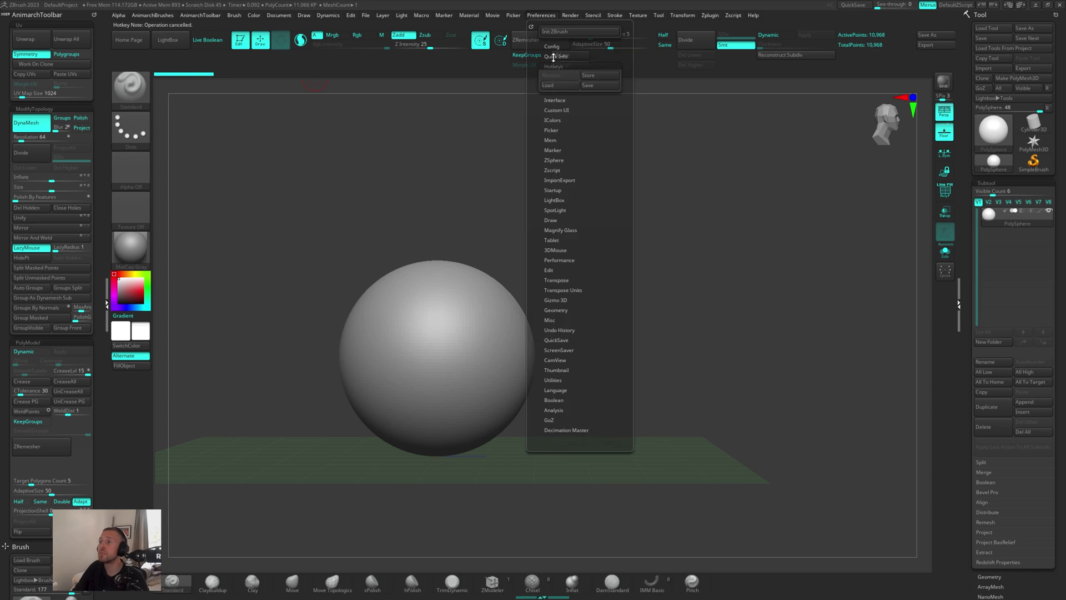
{"action": "left_click", "coordinate": [553, 46]}
{"action": "left_click", "coordinate": [553, 75]}
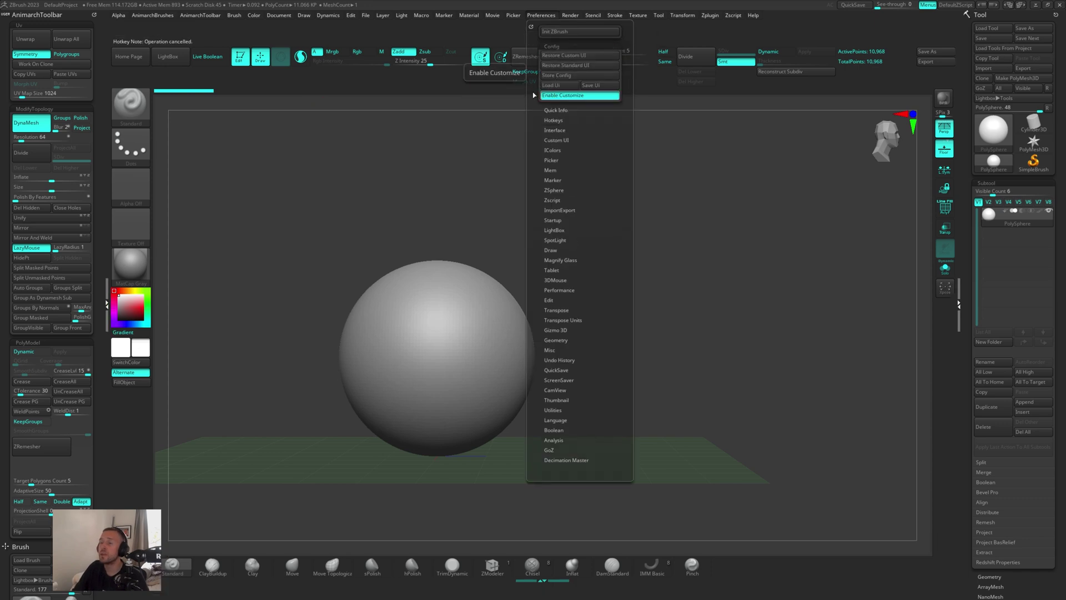
{"action": "left_click", "coordinate": [50, 14], "text": "ctrl"}
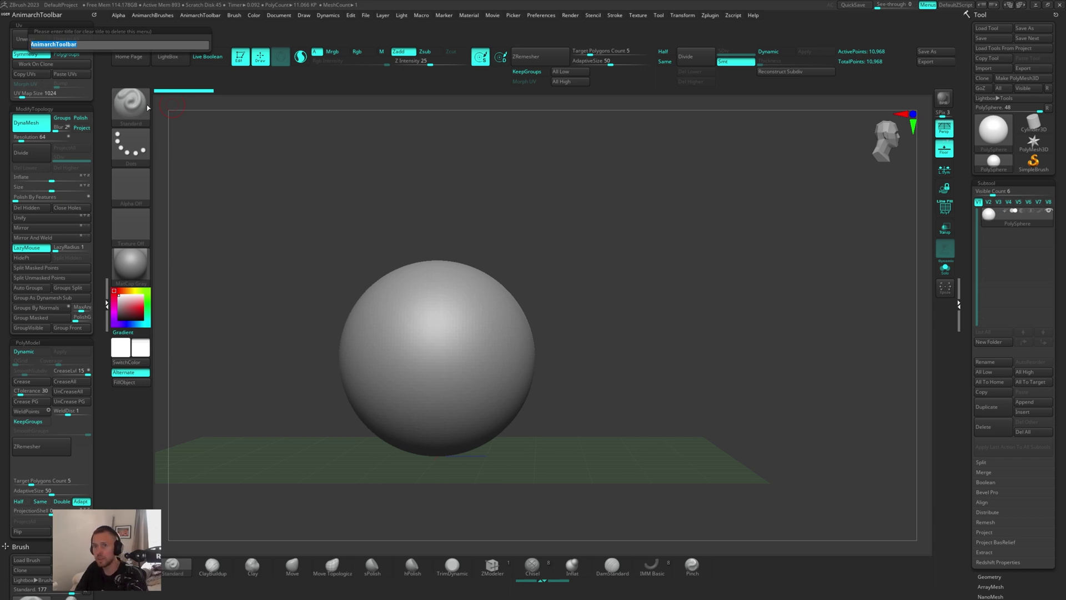
{"action": "key", "text": "Return"}
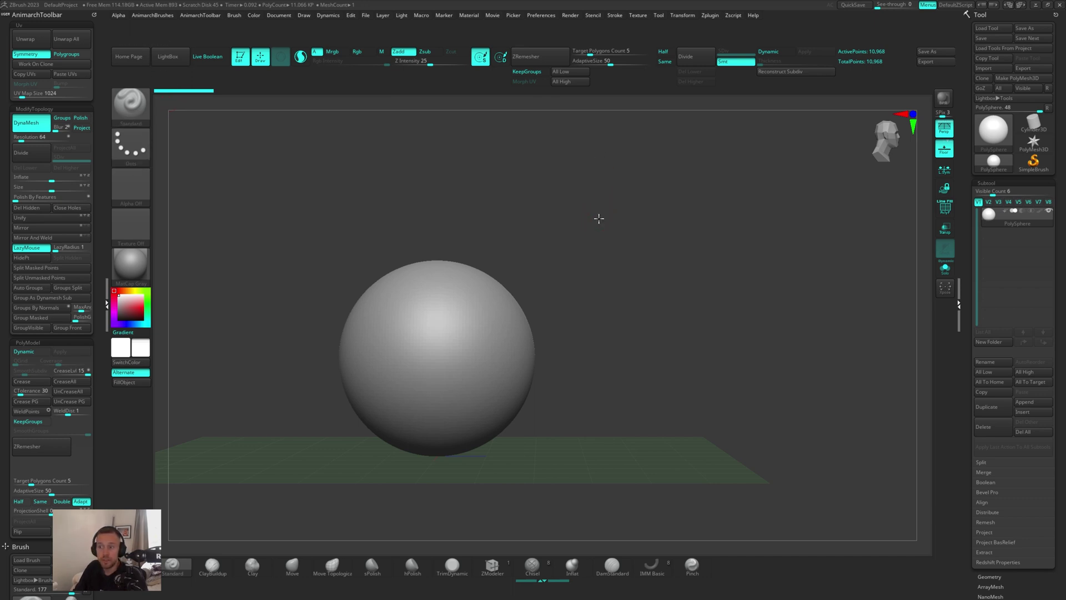
Step: Drag the Subtool Delete Active Subtool button into AnimarchToolbar, then close the left tray
{"action": "left_click_drag", "start_coordinate": [614, 241], "coordinate": [936, 453], "text": "alt"}
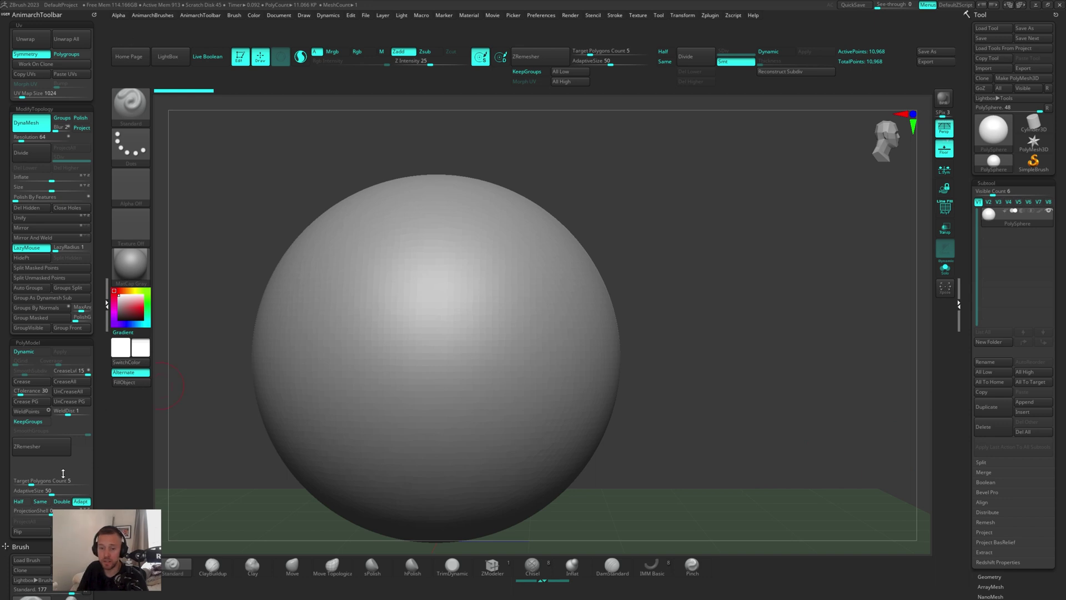
{"action": "left_click", "coordinate": [536, 16]}
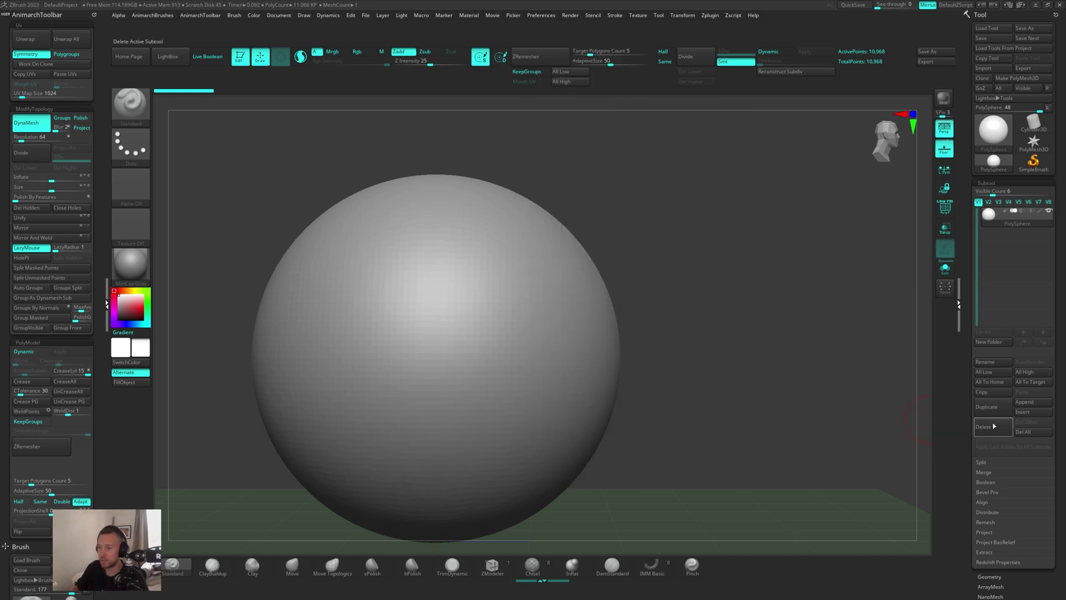
{"action": "mouse_move", "coordinate": [995, 429]}
{"action": "left_mouse_down", "text": "ctrl+alt"}
{"action": "mouse_move", "coordinate": [901, 440]}
{"action": "mouse_move", "coordinate": [371, 399]}
{"action": "mouse_move", "coordinate": [83, 444]}
{"action": "mouse_move", "coordinate": [41, 470]}
{"action": "left_mouse_up", "text": "ctrl+alt"}
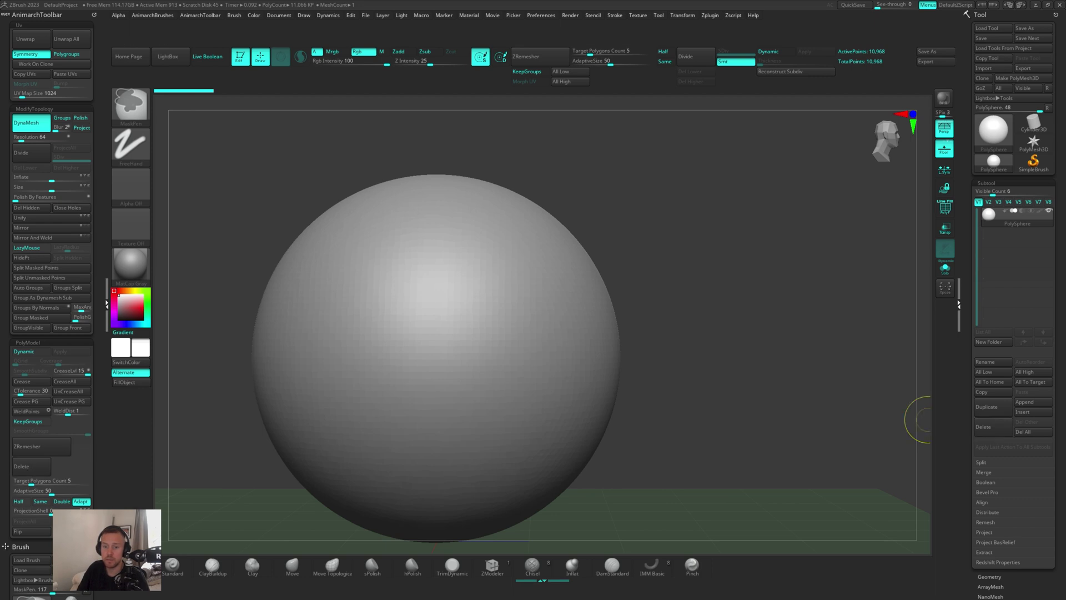
{"action": "left_click", "coordinate": [105, 302]}
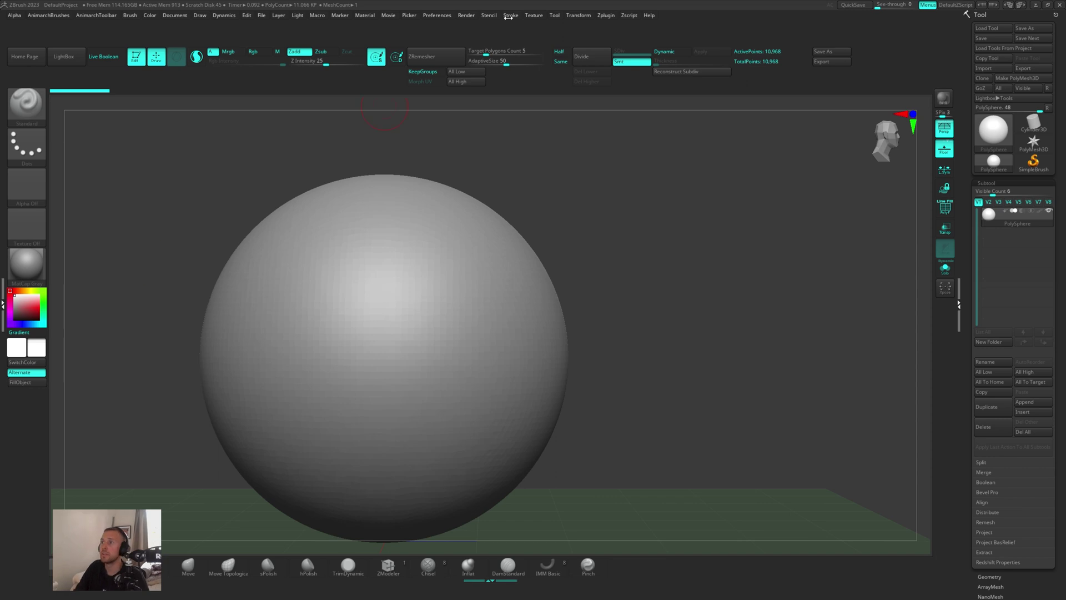
Step: Pop up the toolbar with Alt+T, then select Restore Custom UI under Preferences > Config
{"action": "left_click", "coordinate": [449, 15]}
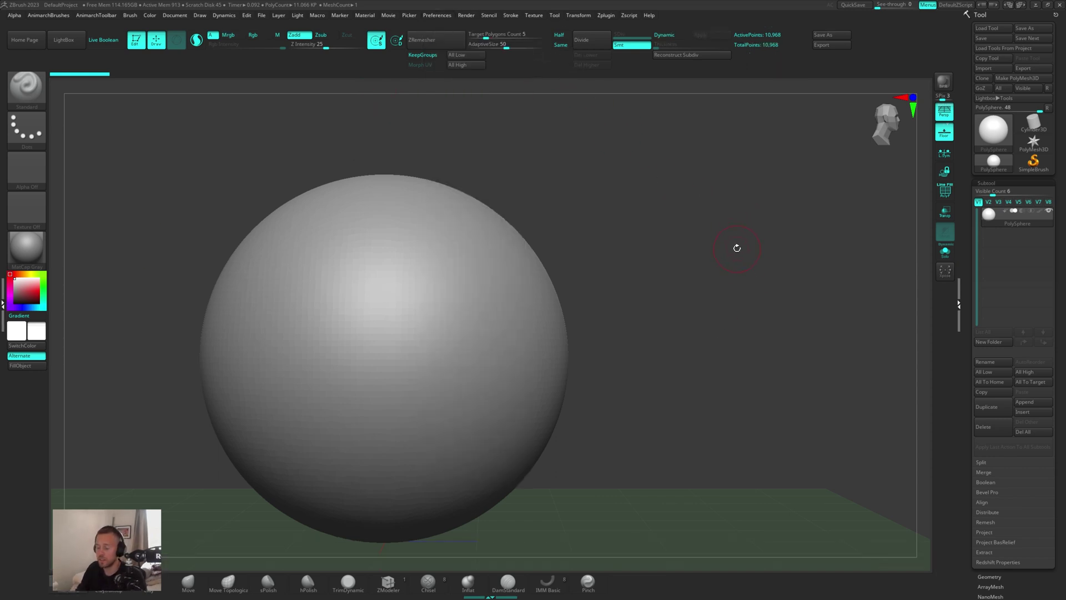
{"action": "key", "text": "alt+t"}
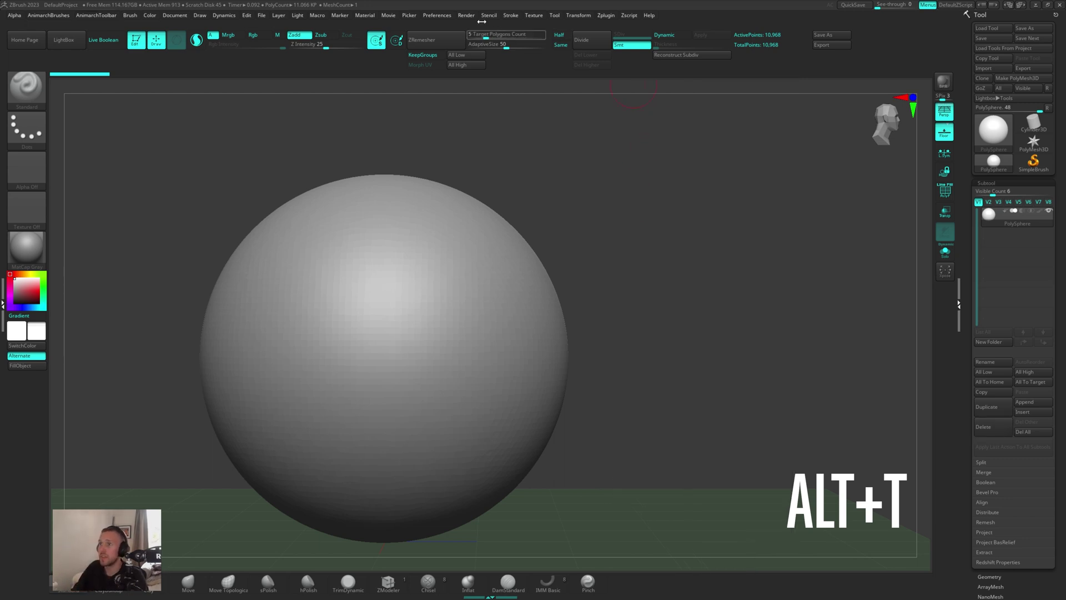
{"action": "left_click", "coordinate": [438, 16]}
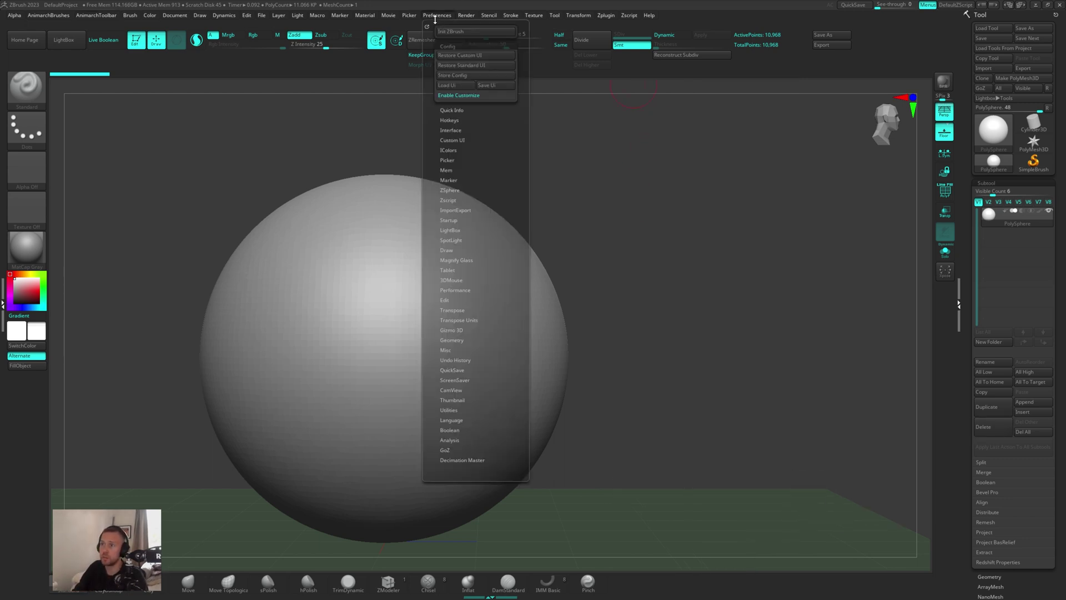
{"action": "left_click", "coordinate": [472, 54]}
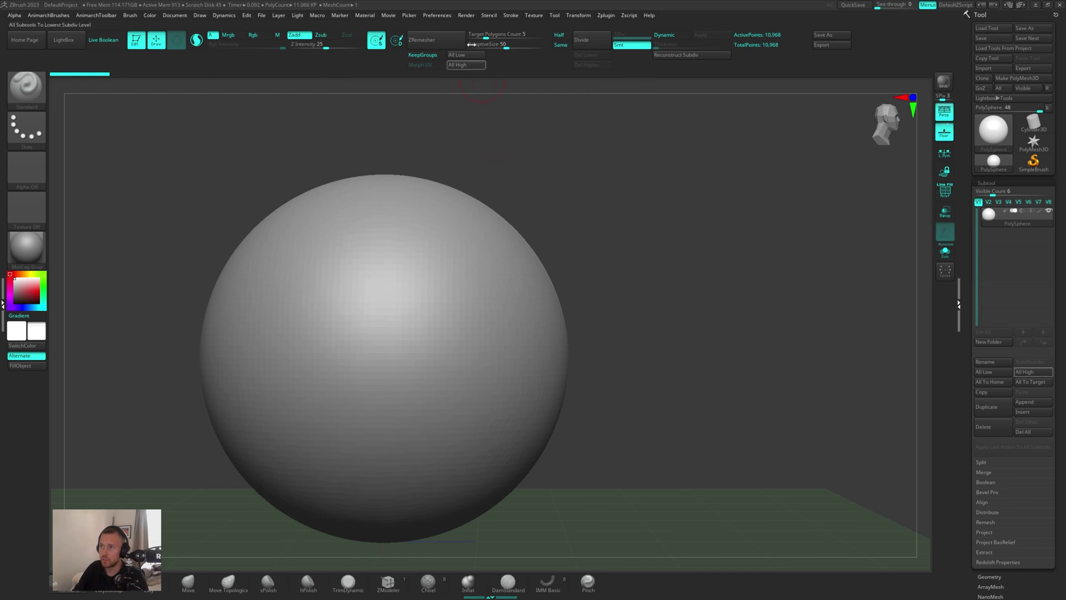
{"action": "left_click", "coordinate": [441, 17]}
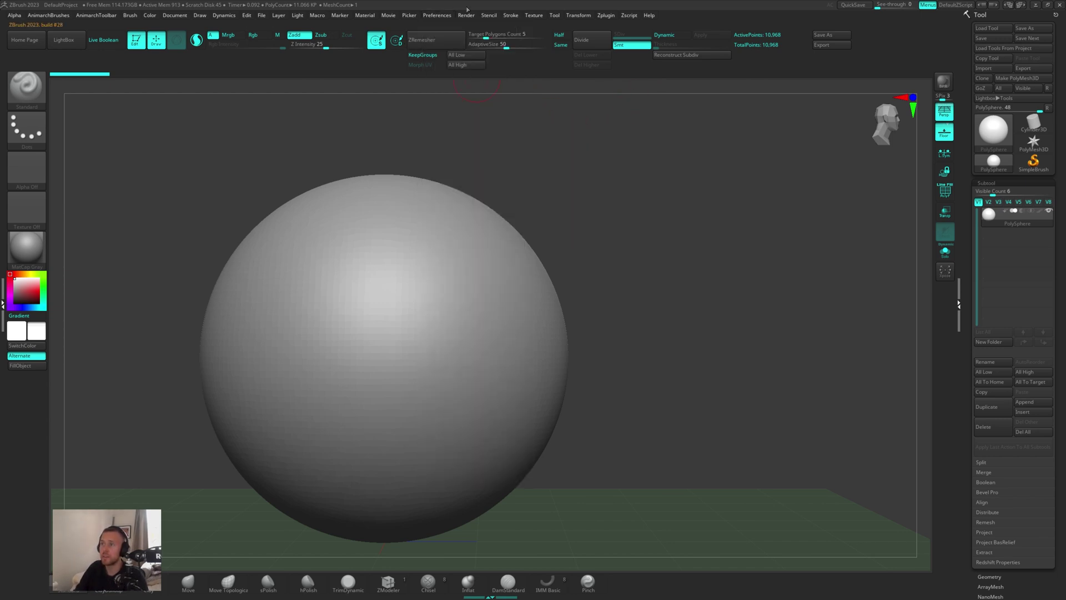
{"action": "left_click", "coordinate": [437, 16]}
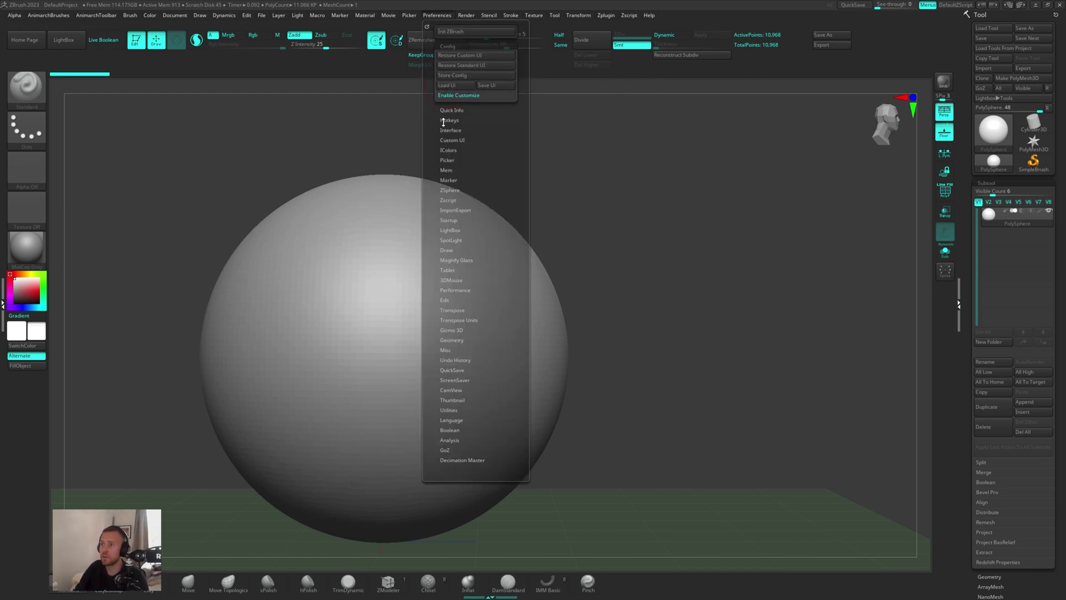
Step: Reopen the left tray with AnimarchToolbar and turn on Enable Customize
{"action": "left_click", "coordinate": [449, 140]}
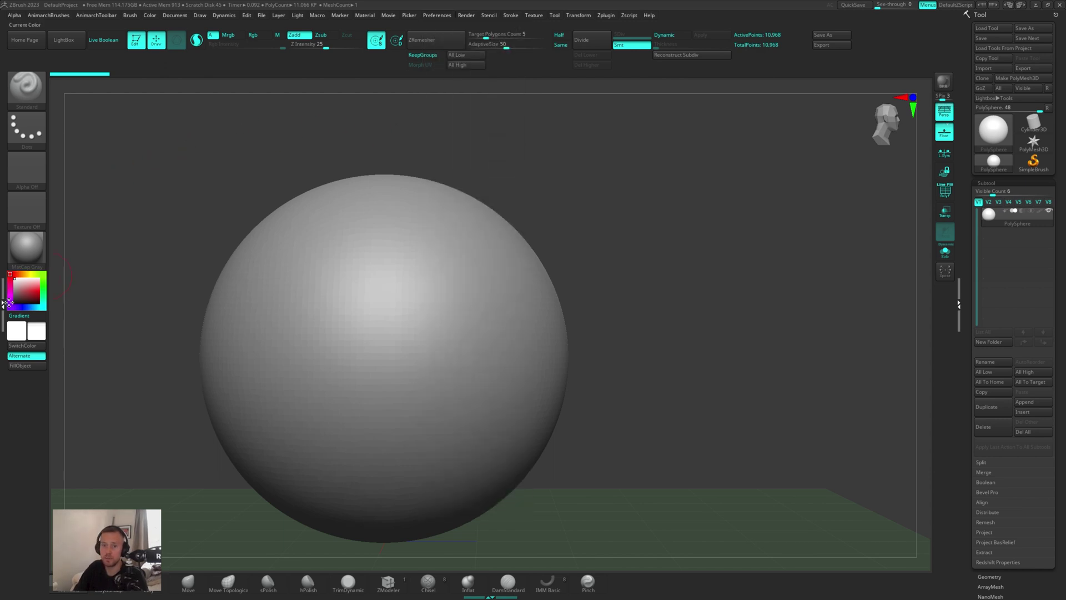
{"action": "left_click", "coordinate": [3, 301]}
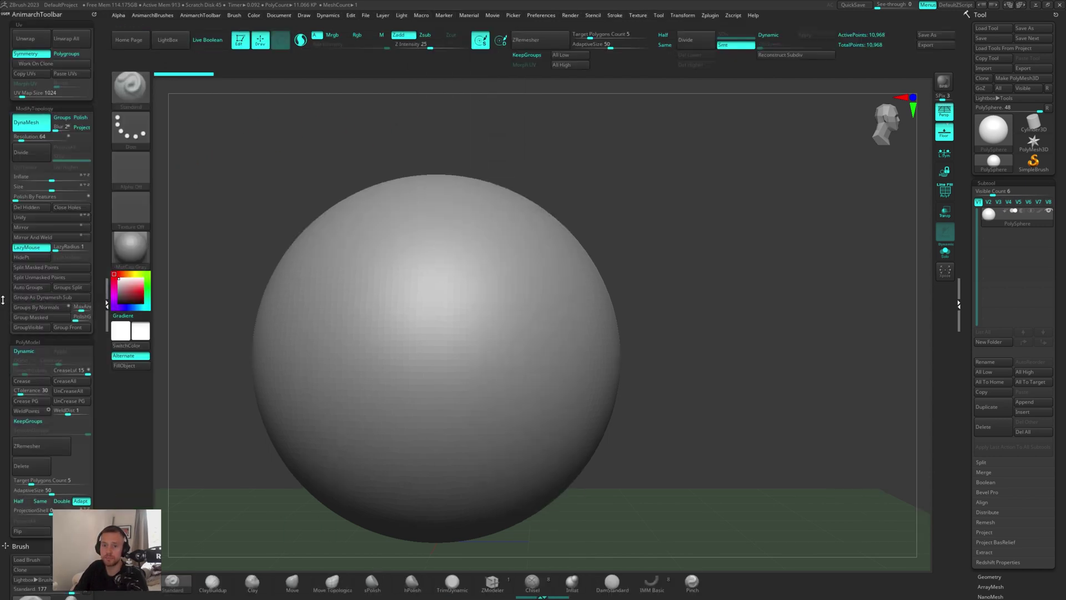
{"action": "left_click", "coordinate": [540, 16]}
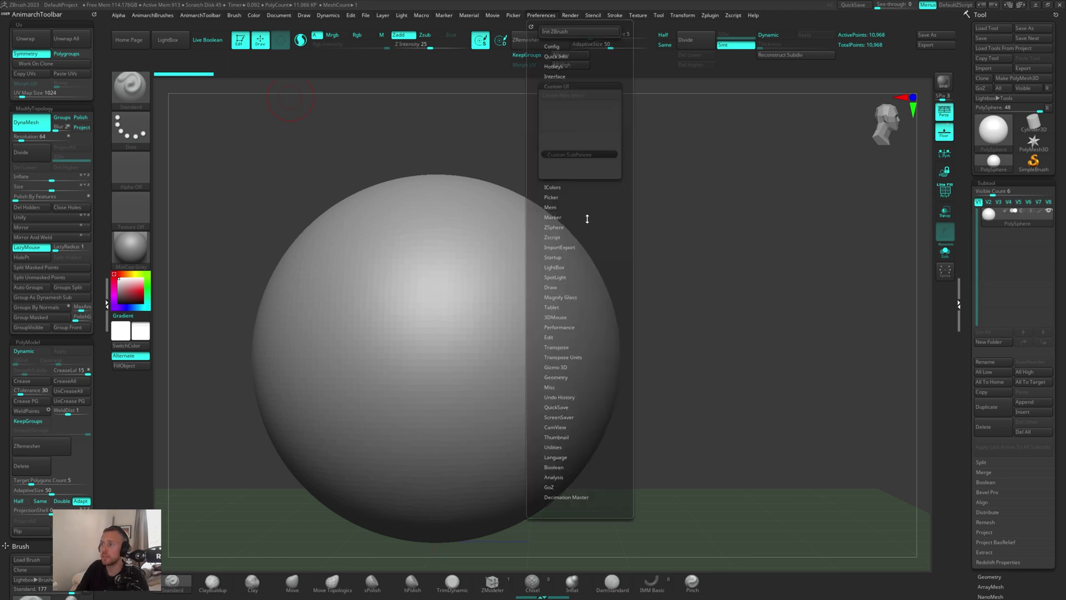
{"action": "left_click", "coordinate": [557, 46]}
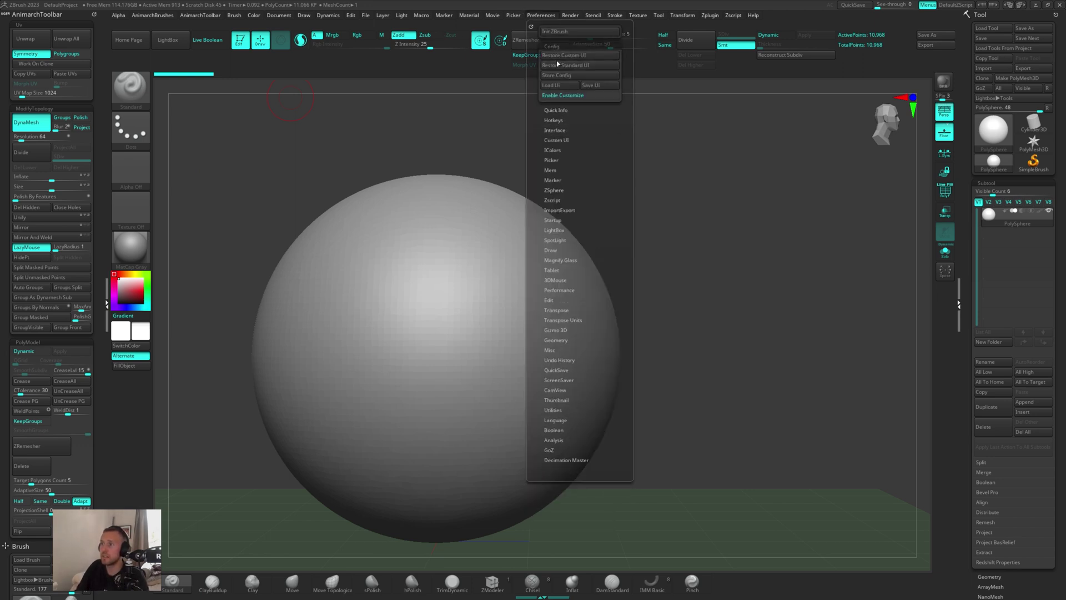
{"action": "left_click", "coordinate": [557, 95]}
{"action": "left_click", "coordinate": [560, 140]}
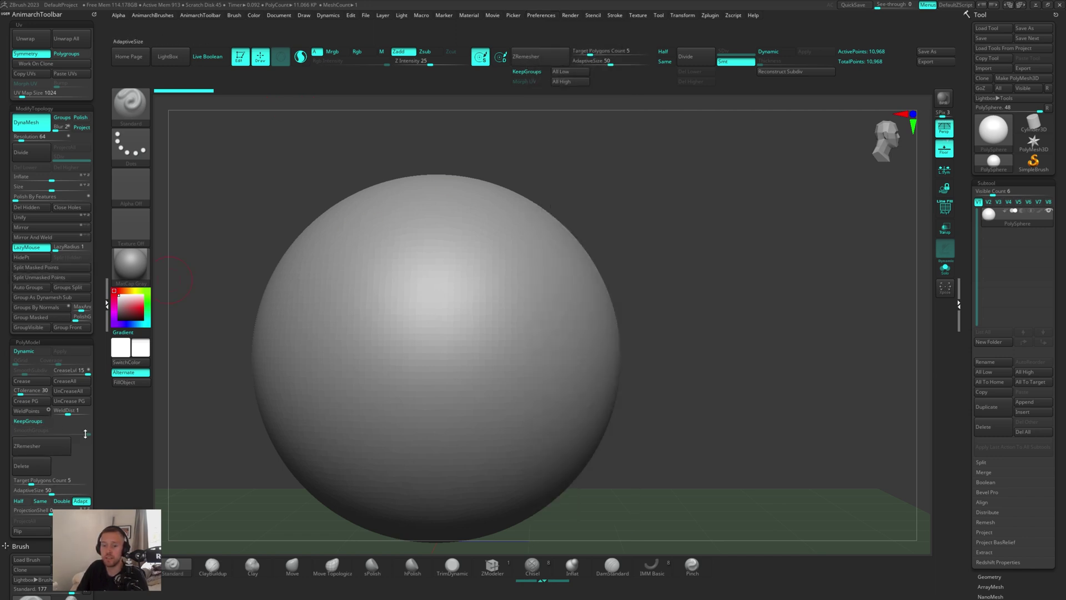
Step: Zoom, orbit and frame the sphere, then toggle Enable Customize back off
{"action": "right_click_drag", "start_coordinate": [500, 123], "coordinate": [573, 14], "text": "ctrl"}
{"action": "right_click_drag", "start_coordinate": [611, 222], "coordinate": [807, 227]}
{"action": "key", "text": "f"}
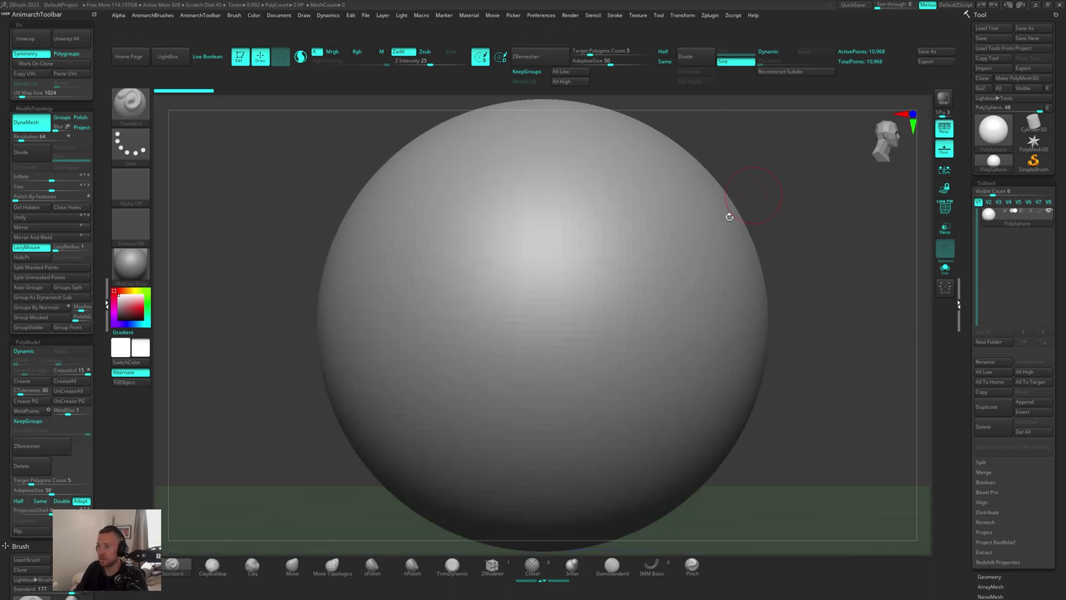
{"action": "left_click", "coordinate": [540, 16]}
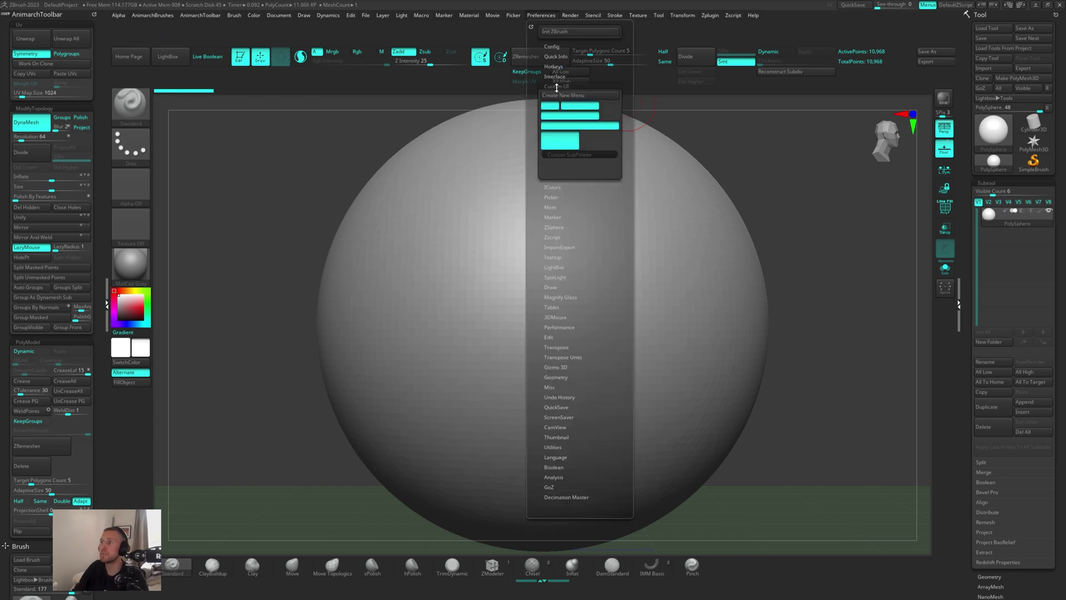
{"action": "left_click", "coordinate": [553, 47]}
{"action": "left_click", "coordinate": [558, 95]}
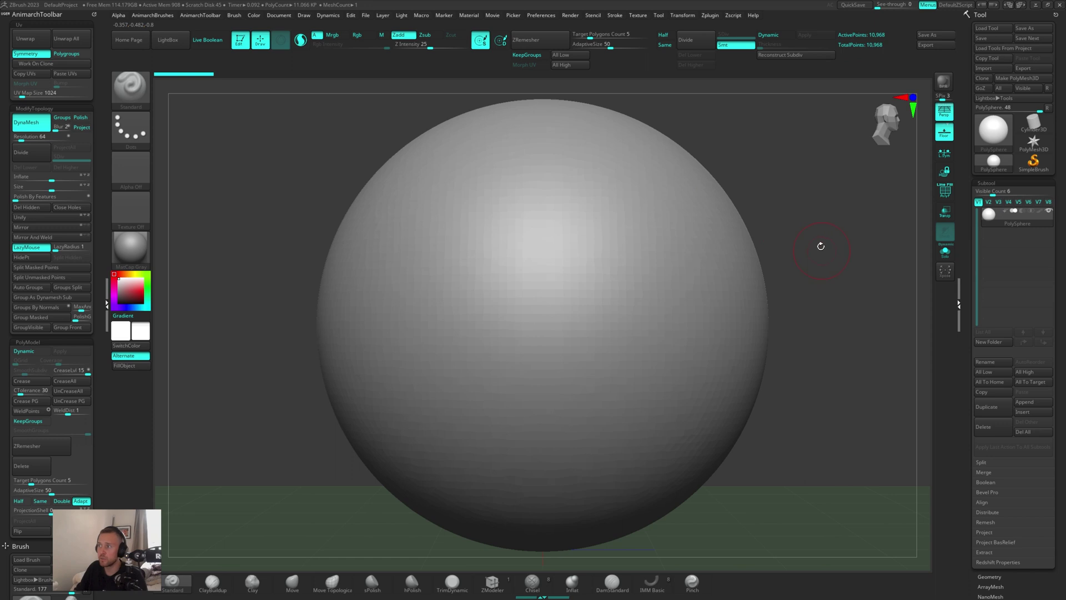
{"action": "left_click_drag", "start_coordinate": [821, 243], "coordinate": [683, 247]}
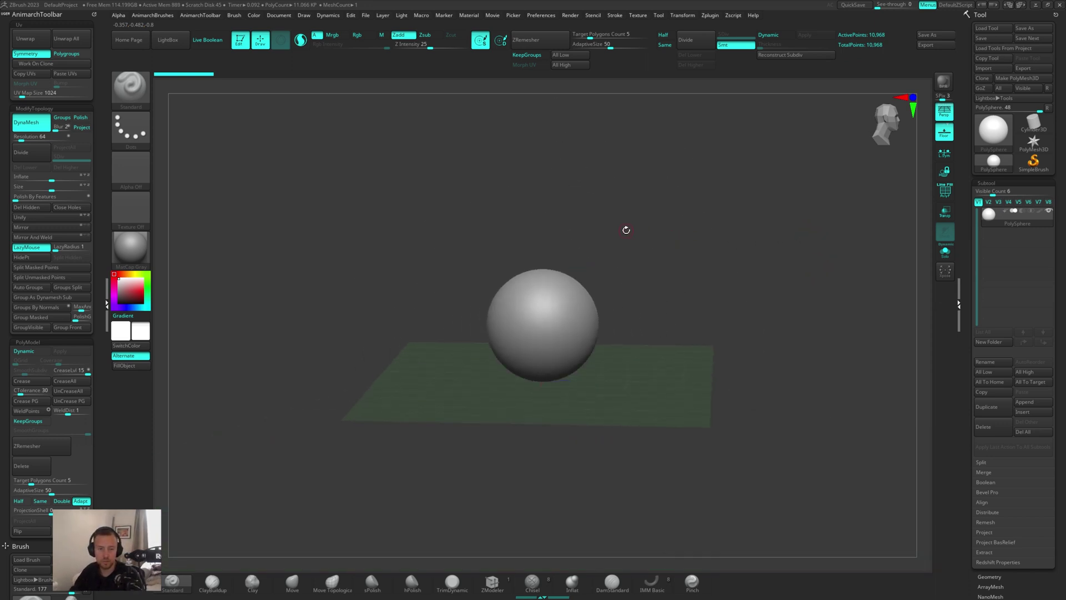
{"action": "left_click_drag", "start_coordinate": [655, 205], "coordinate": [643, 255], "text": "alt"}
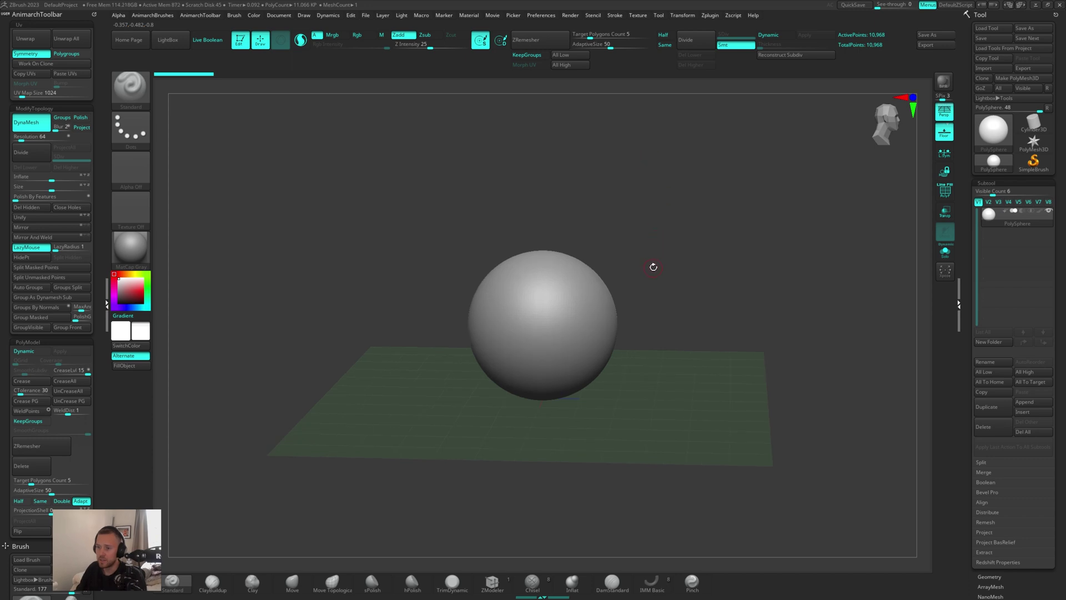